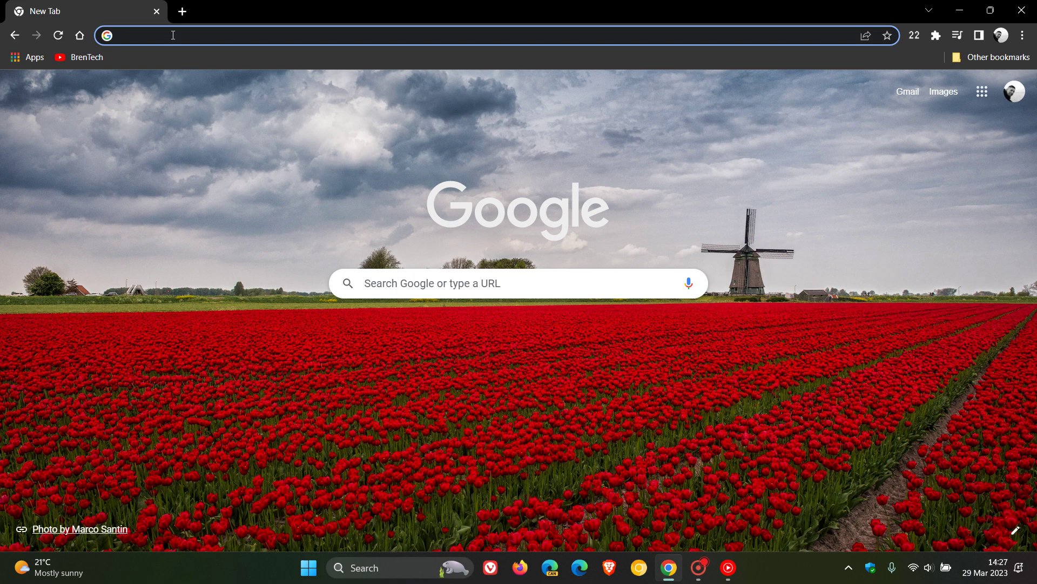
type("wikipedia")
Search Google for 'wikipedia' and open About this result for the Wikipedia entry.
left_click(168, 62)
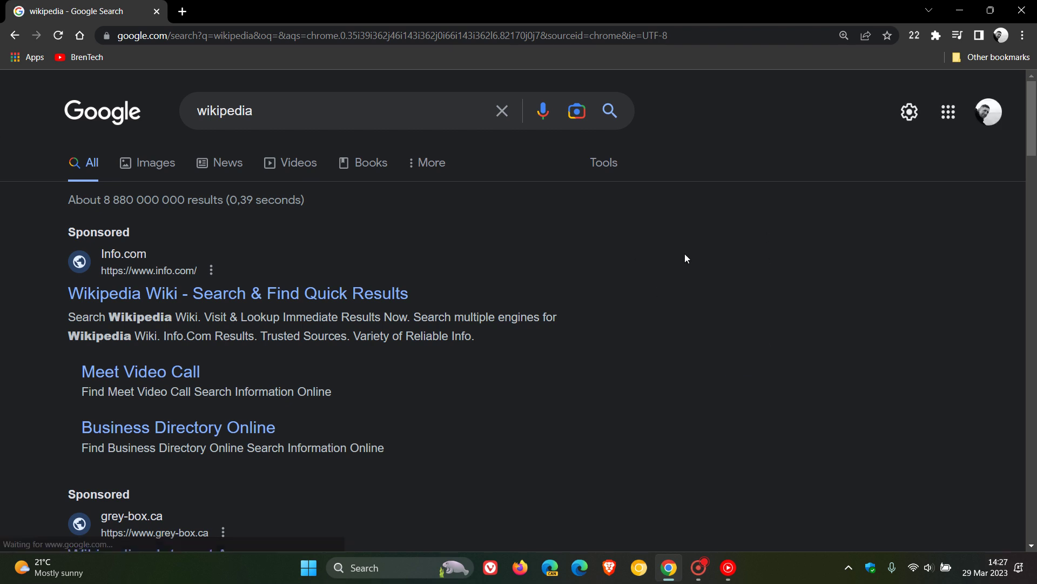
scroll(713, 330, "down", 1)
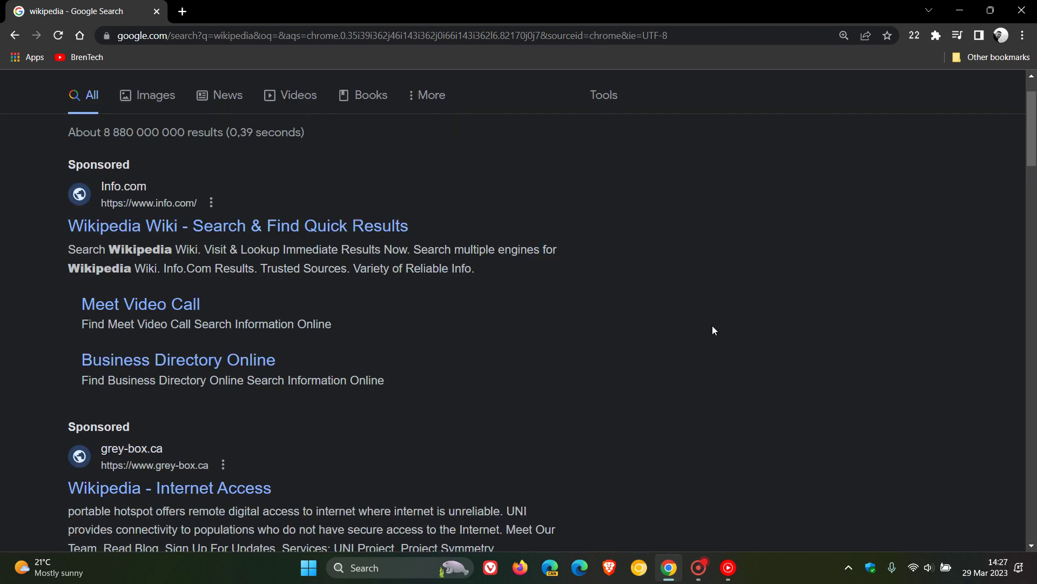
scroll(713, 326, "down", 1)
scroll(642, 307, "down", 3)
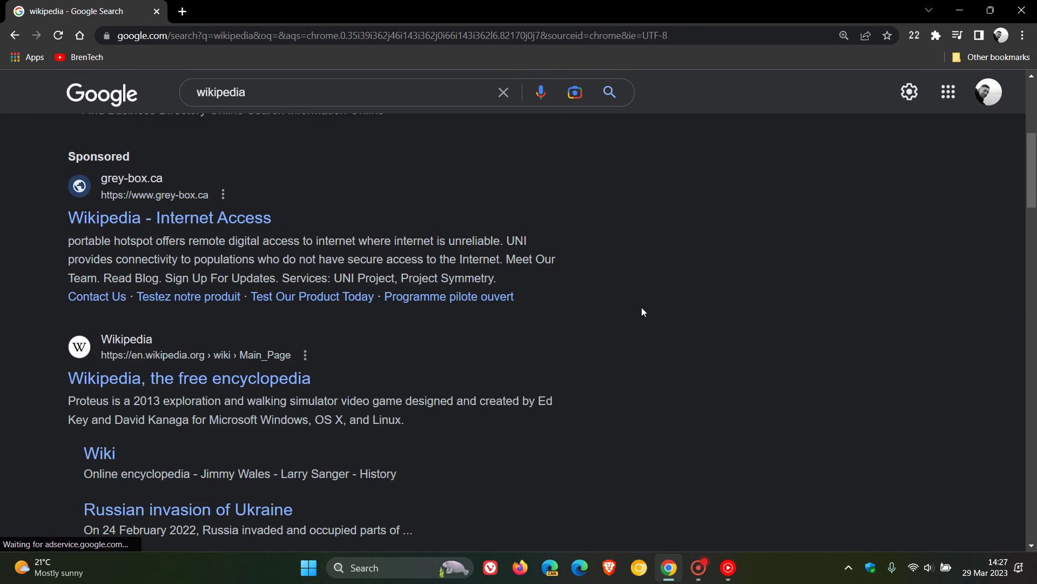
scroll(641, 308, "down", 1)
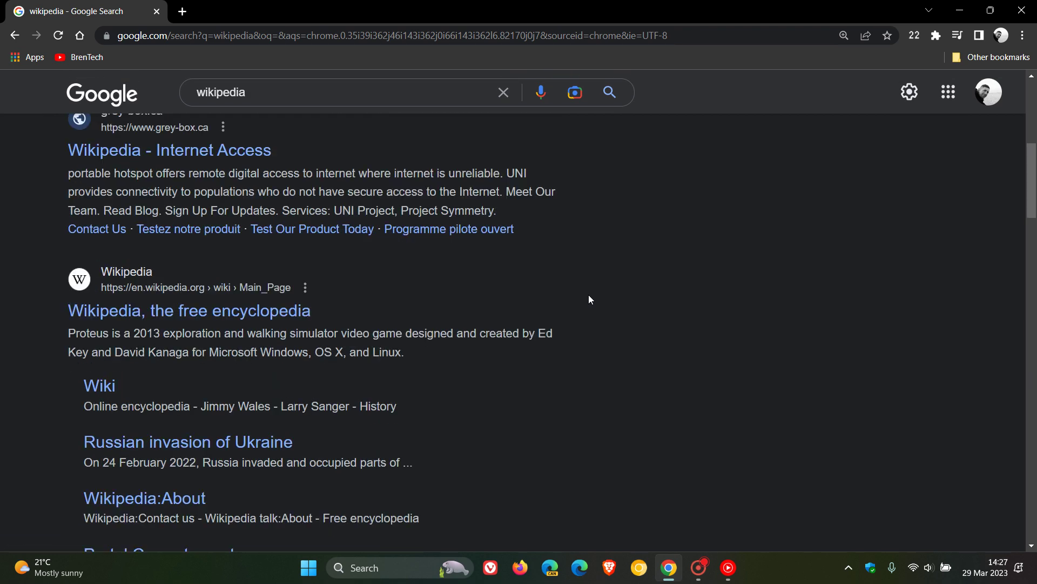
left_click(305, 288)
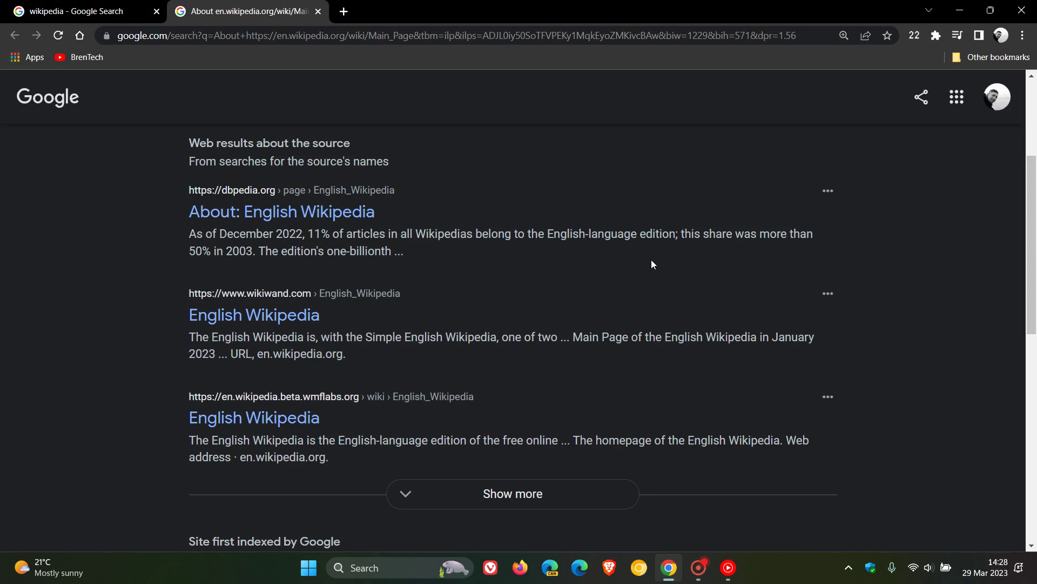
scroll(652, 263, "down", 2)
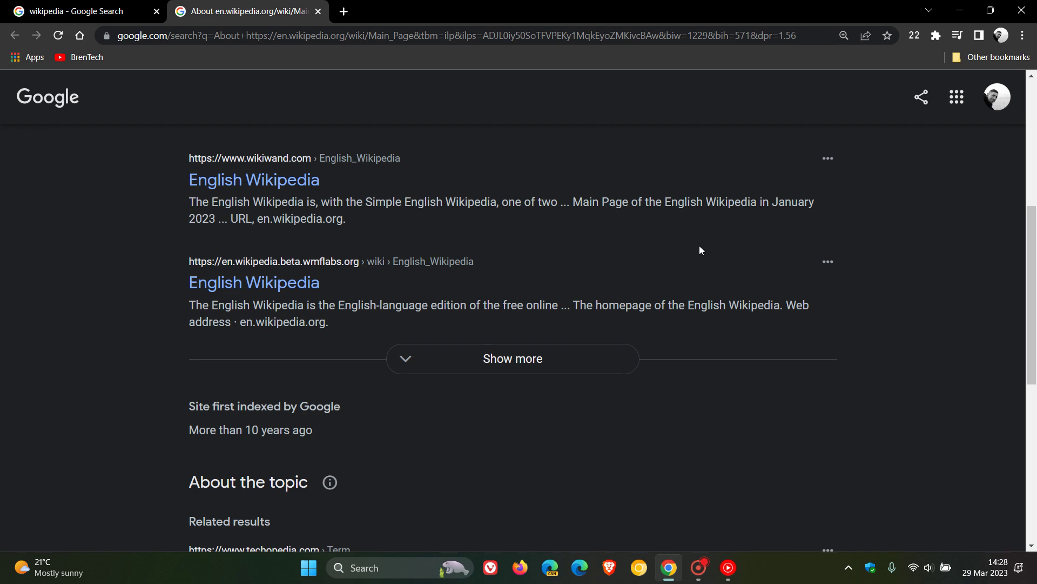
scroll(659, 258, "up", 5)
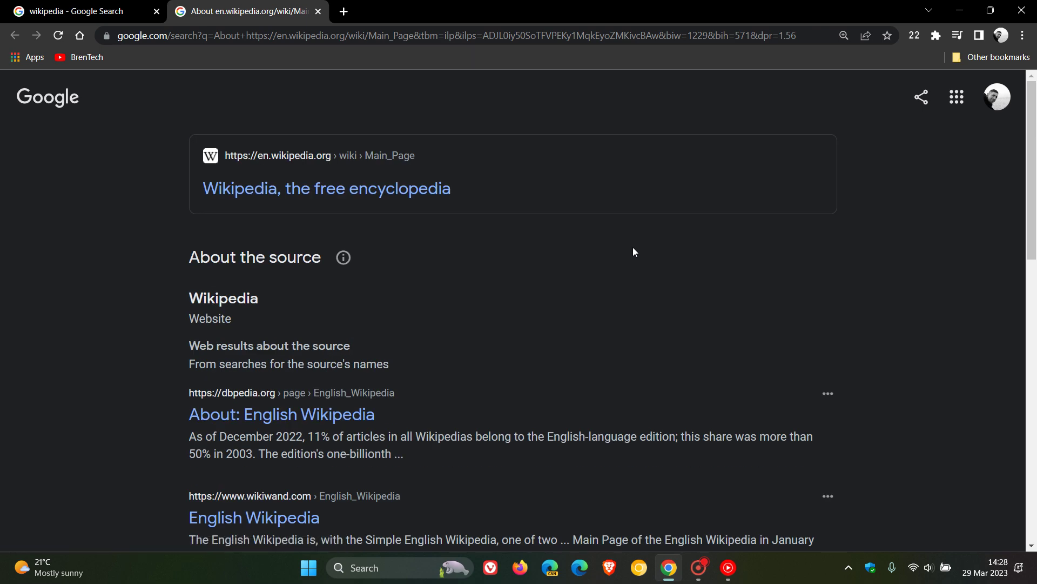
Close the en.wikipedia.org source details tab to return to the results.
left_click(318, 12)
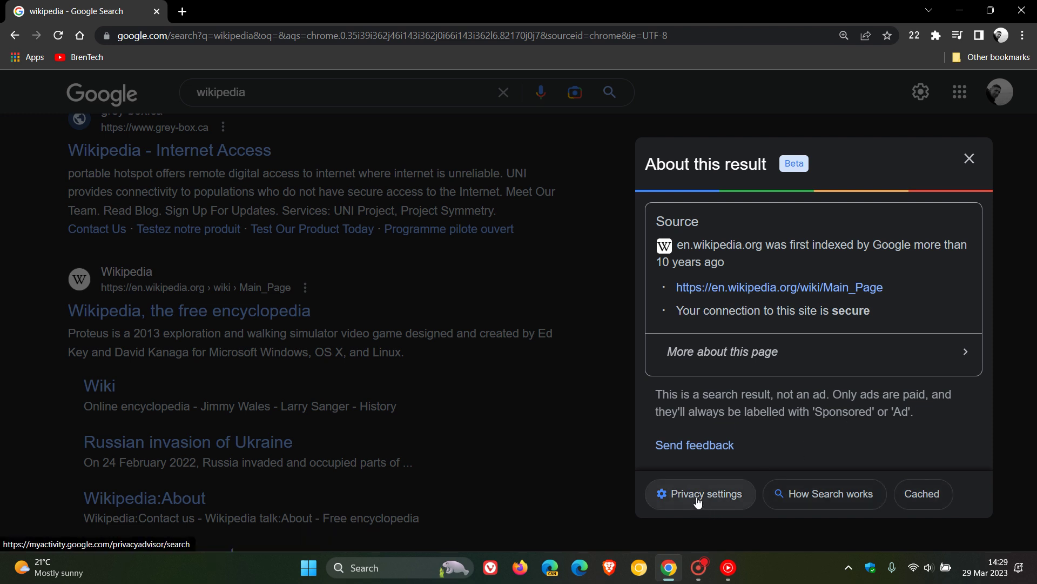
left_click(925, 495)
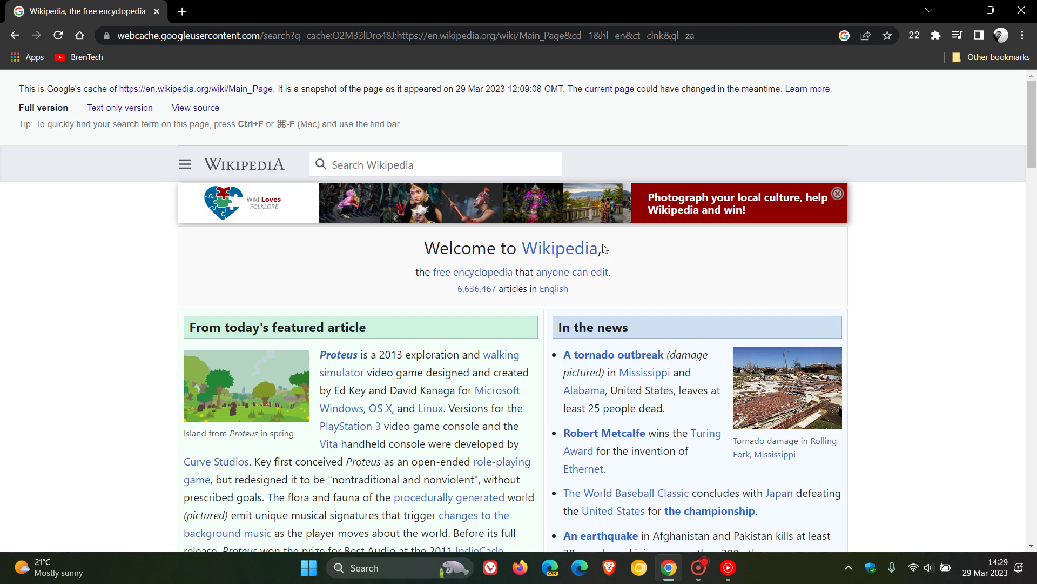
left_click(15, 35)
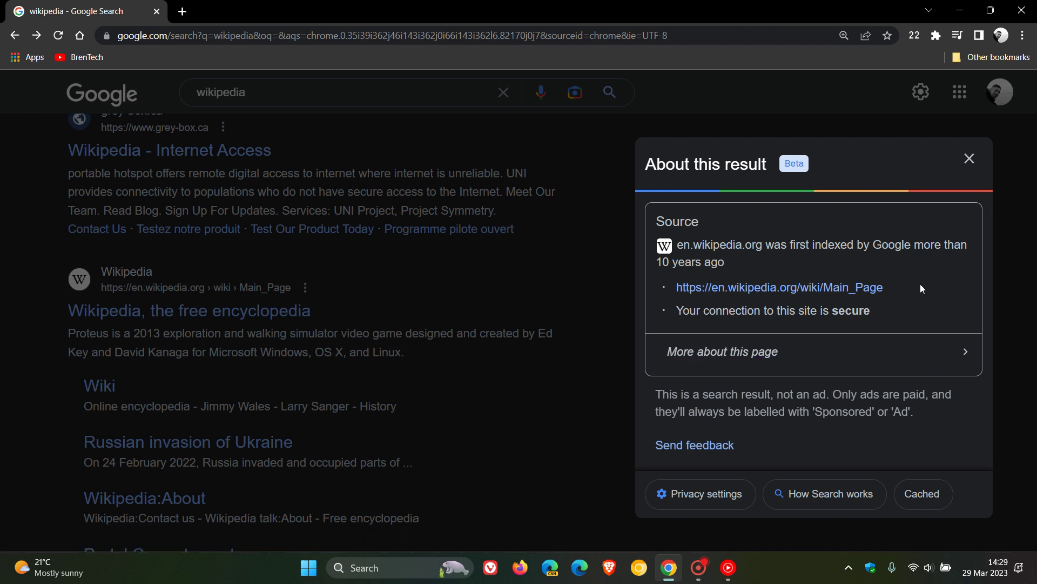
Dismiss the About this result panel and go back to the new tab page.
left_click(969, 162)
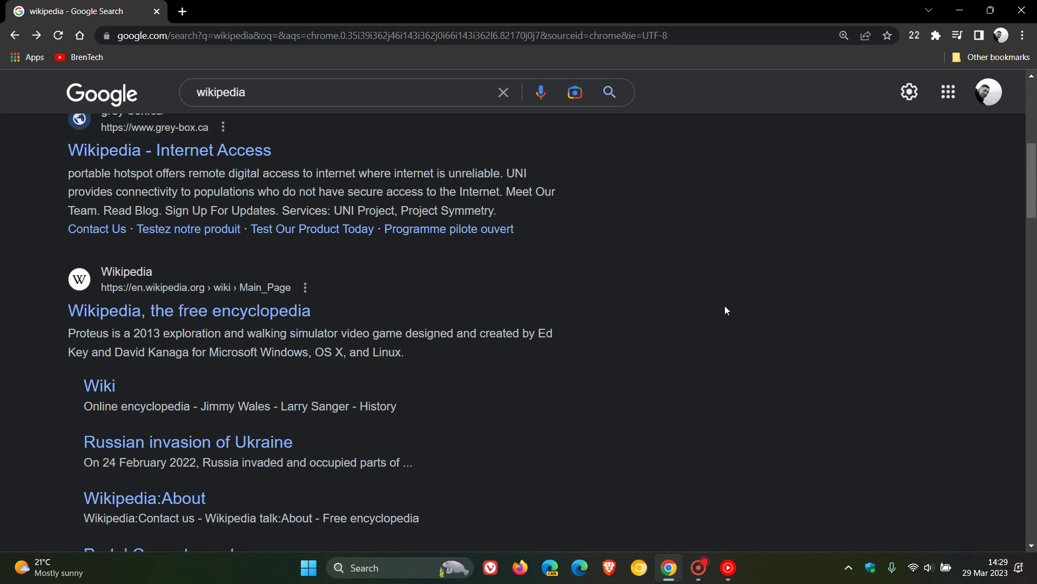
scroll(725, 309, "up", 2)
scroll(725, 310, "up", 1)
scroll(724, 309, "up", 3)
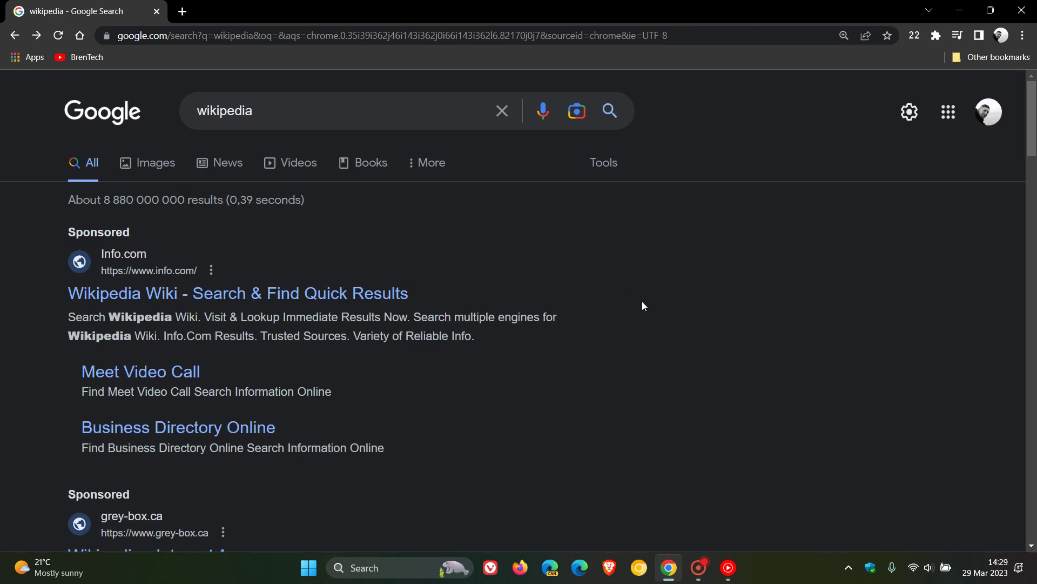
scroll(664, 289, "down", 3)
scroll(664, 289, "down", 3)
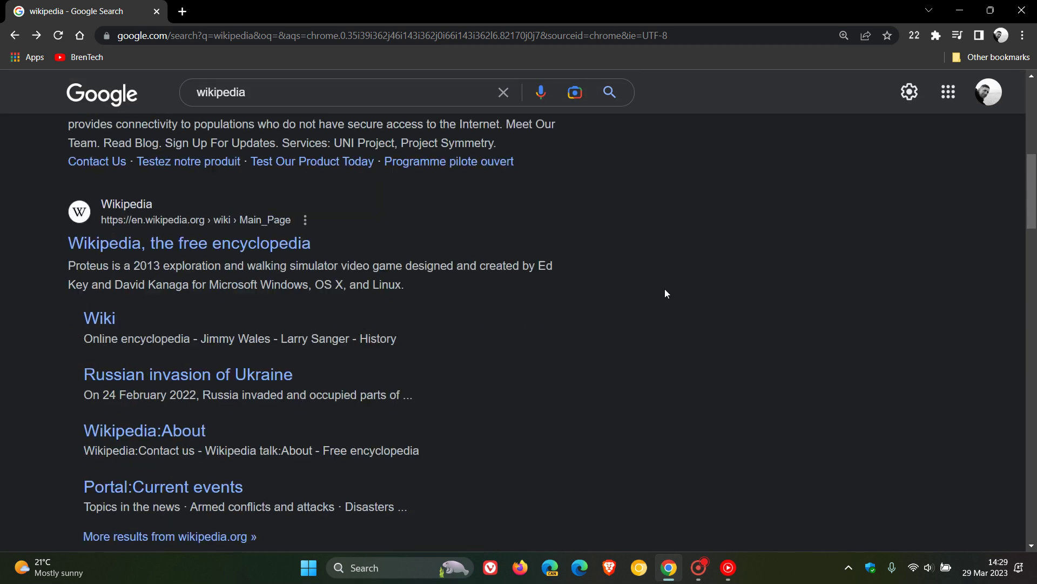
scroll(529, 372, "down", 3)
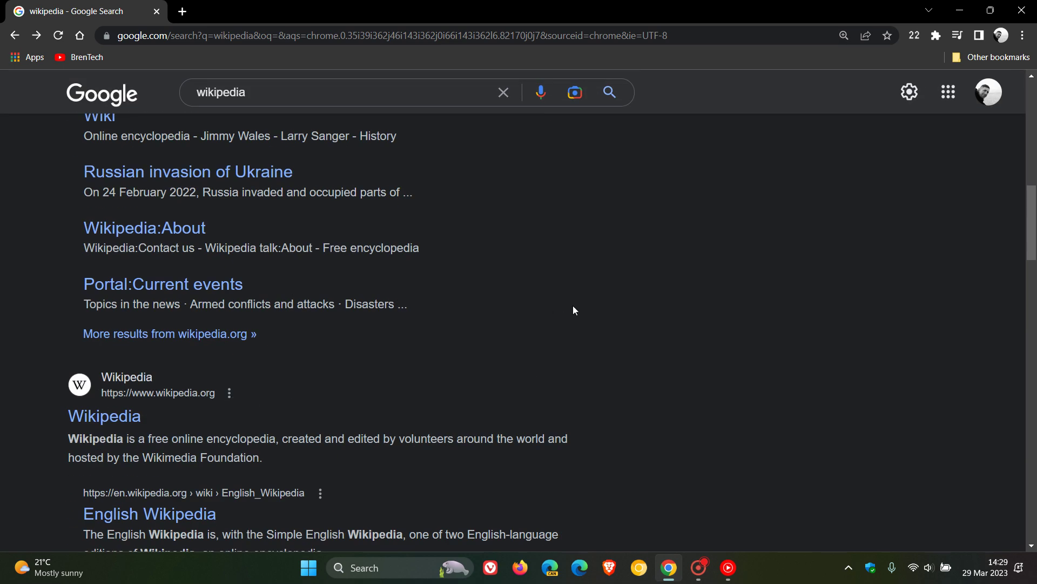
scroll(573, 309, "up", 5)
scroll(573, 310, "up", 3)
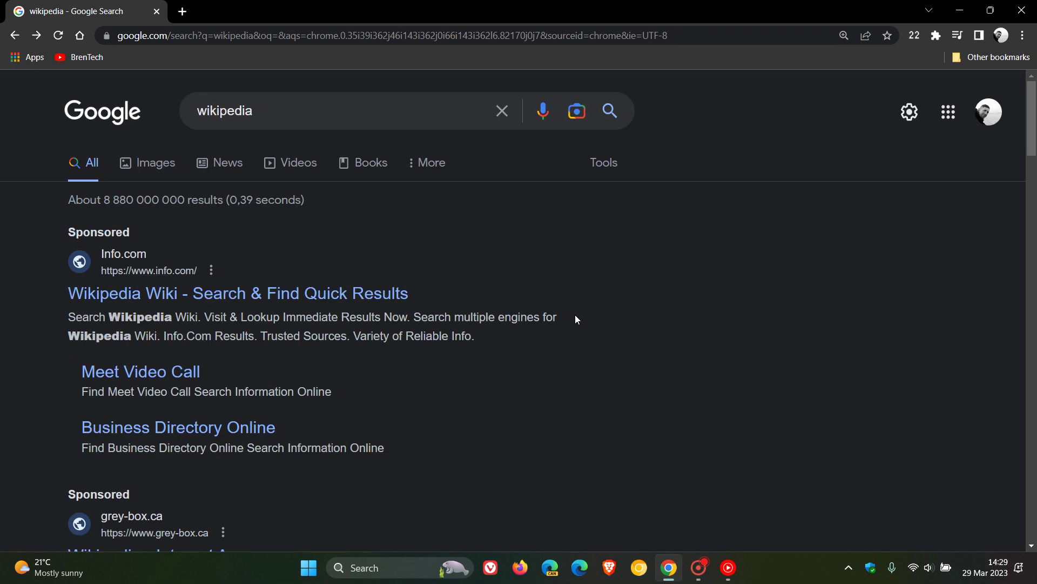
left_click(14, 35)
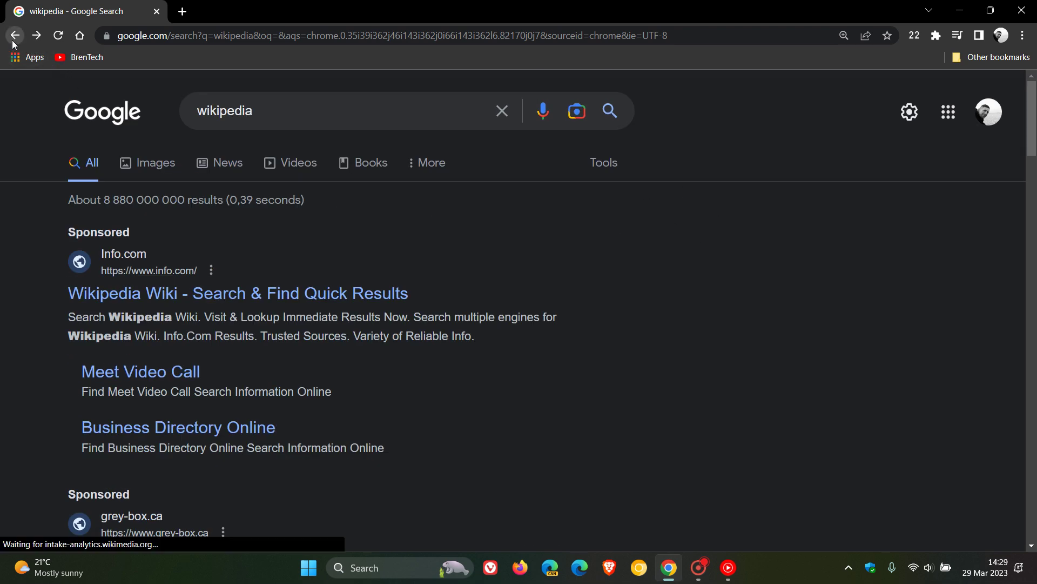